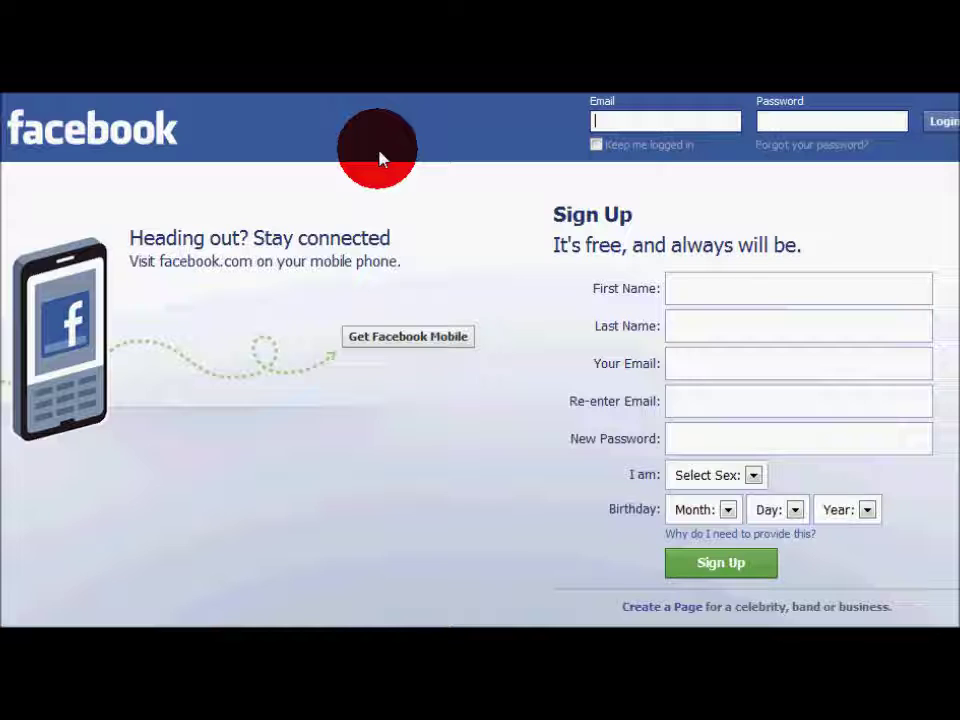
Enter the user's first and last name on the sign-up form
left_click(690, 288)
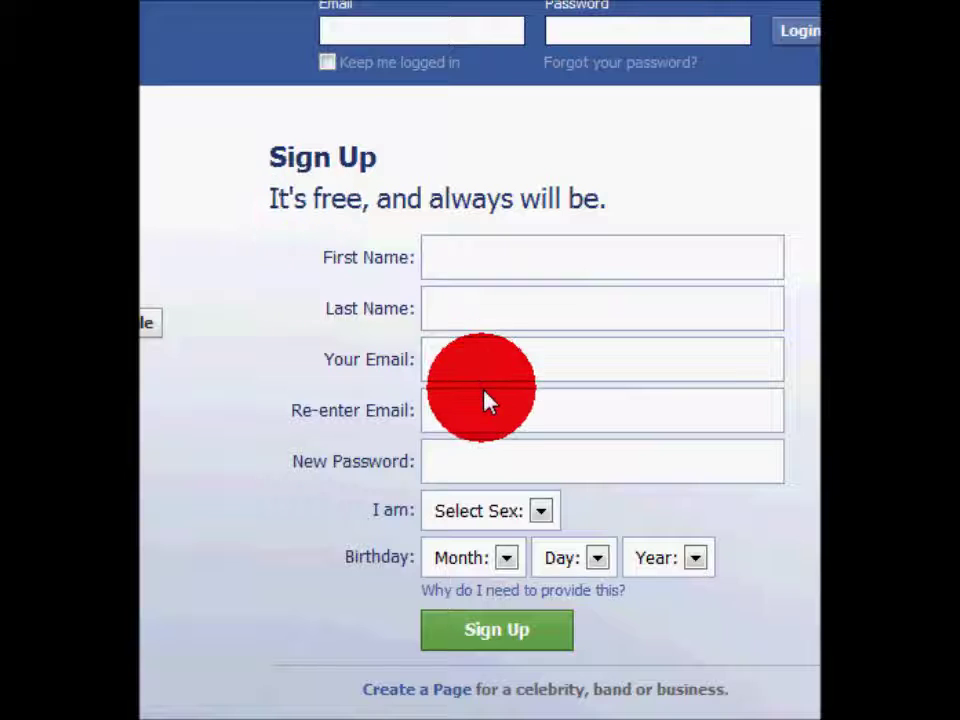
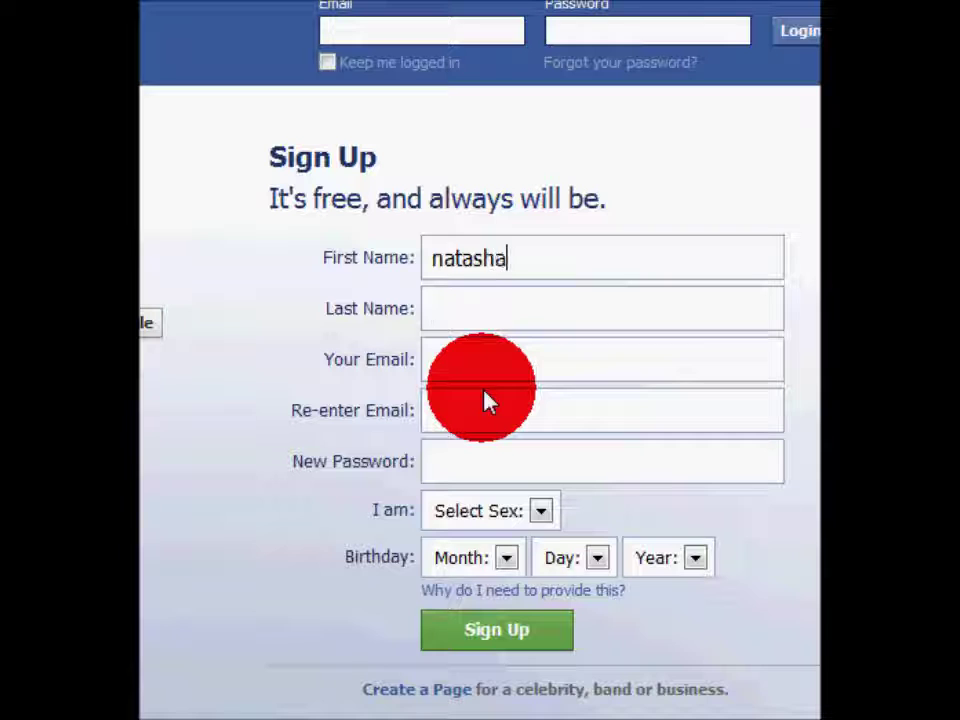
key("Tab")
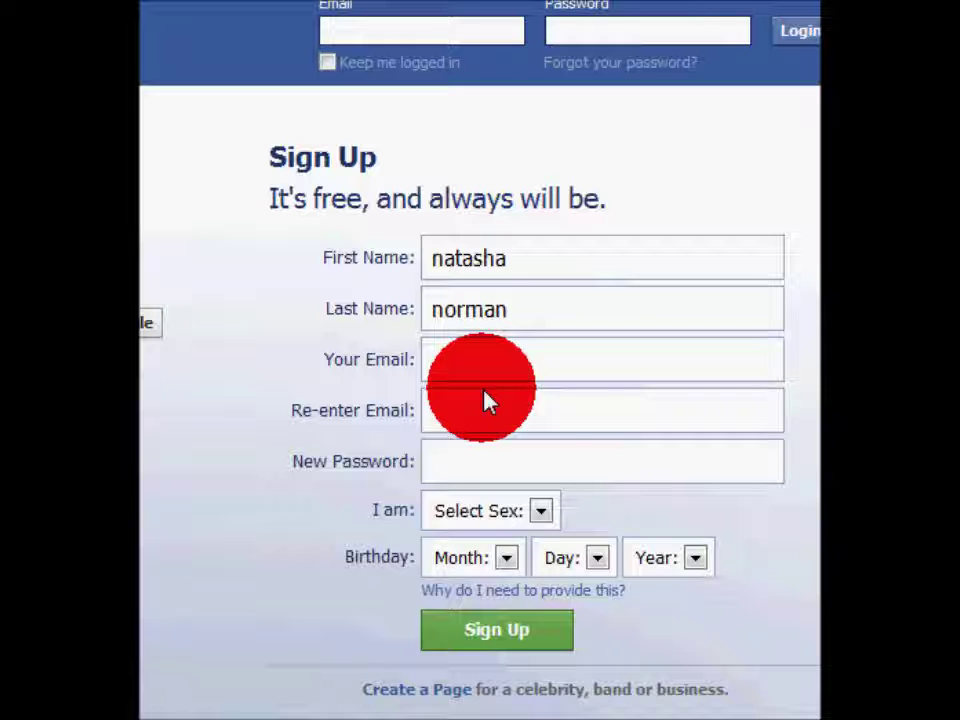
Enter the user's email address and retype it in the confirmation field
left_click(477, 370)
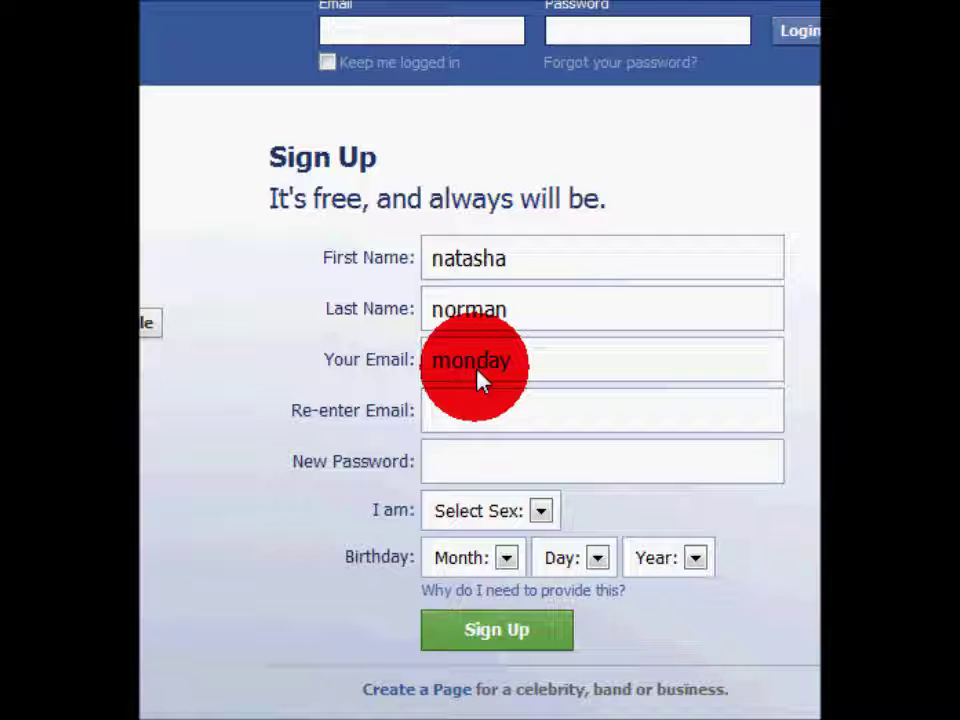
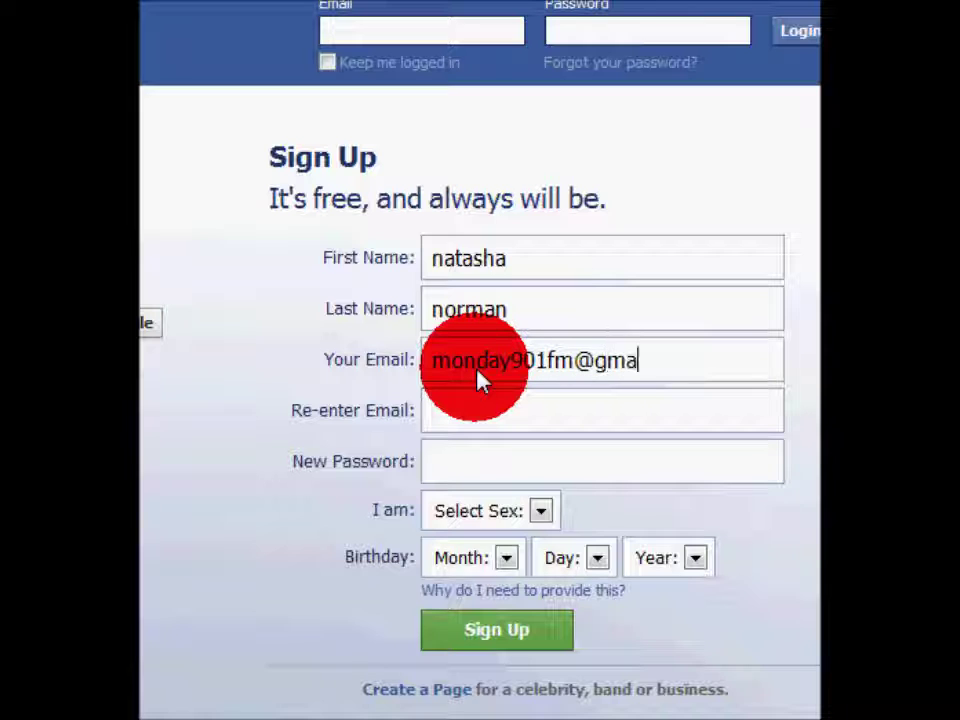
key("Tab")
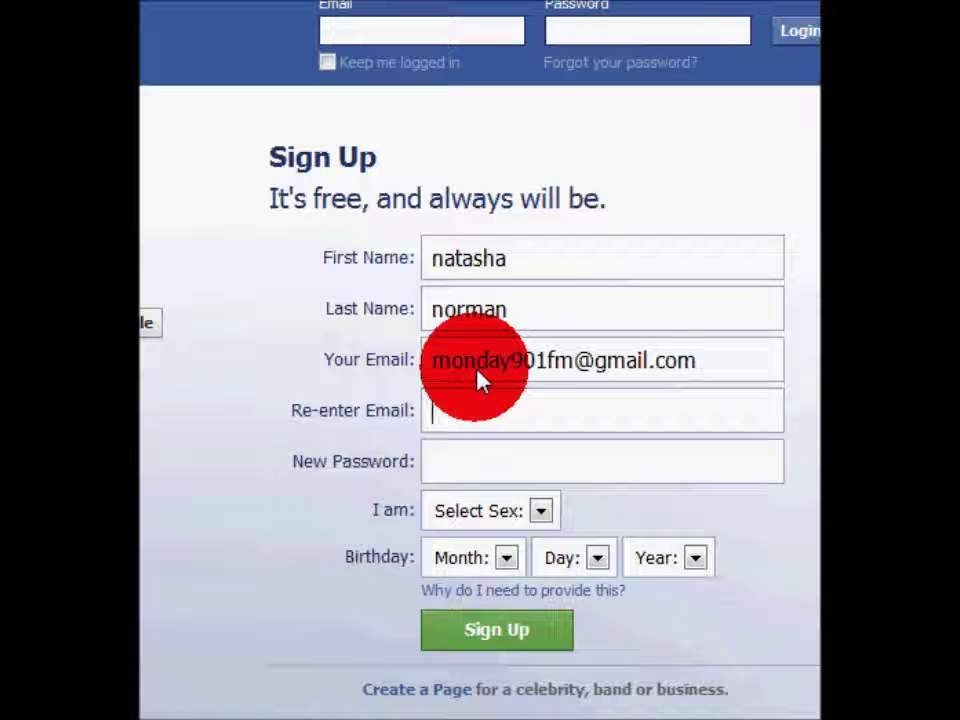
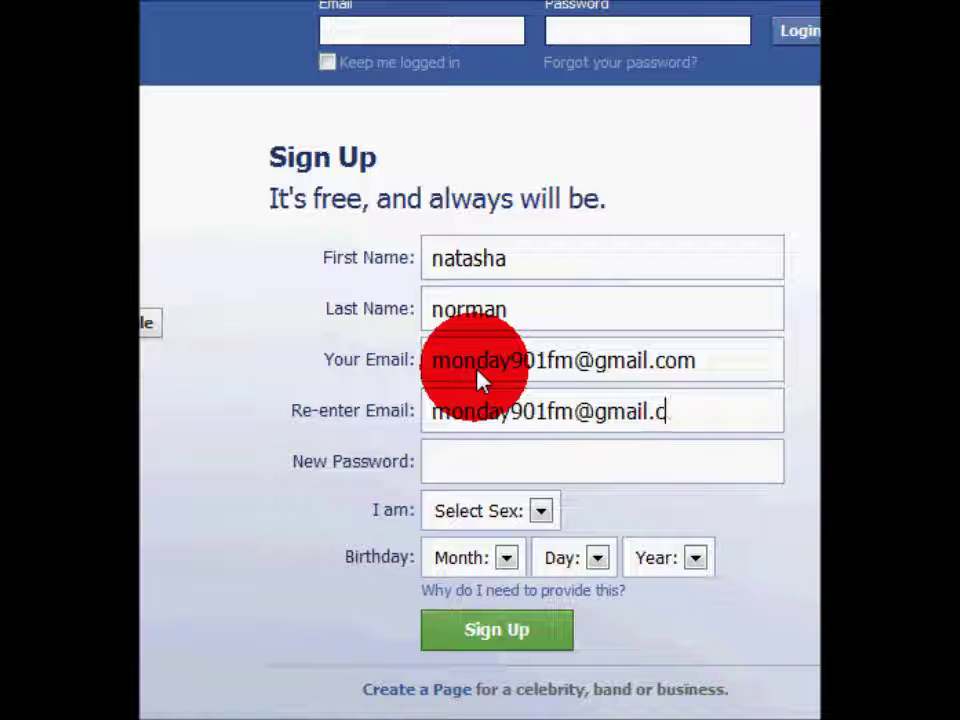
Enter a new password and choose Female as the sex
left_click(505, 475)
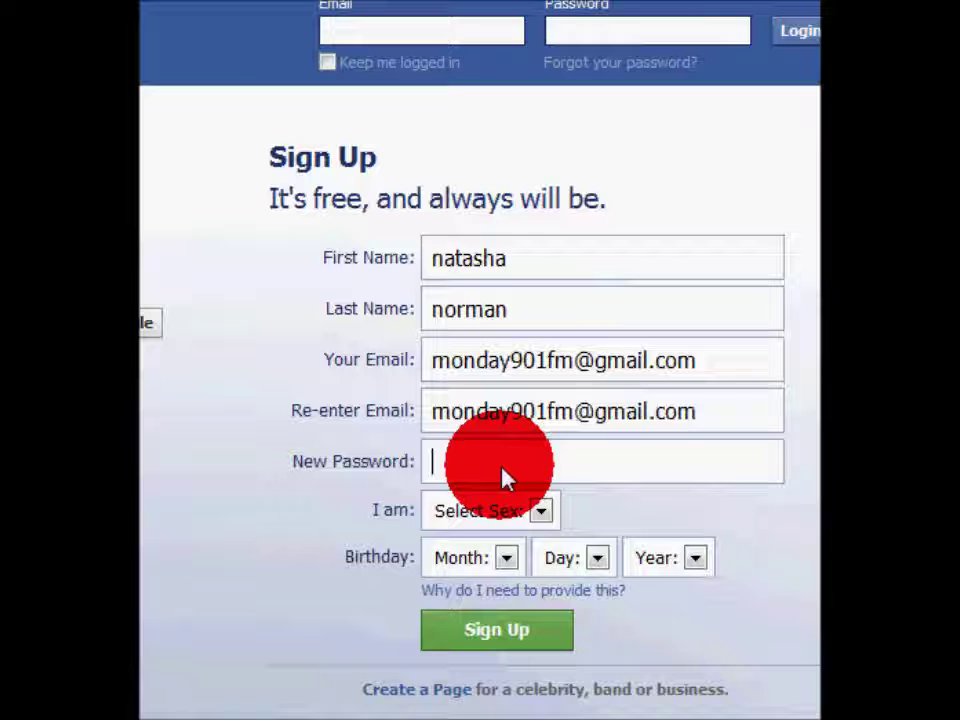
type("****")
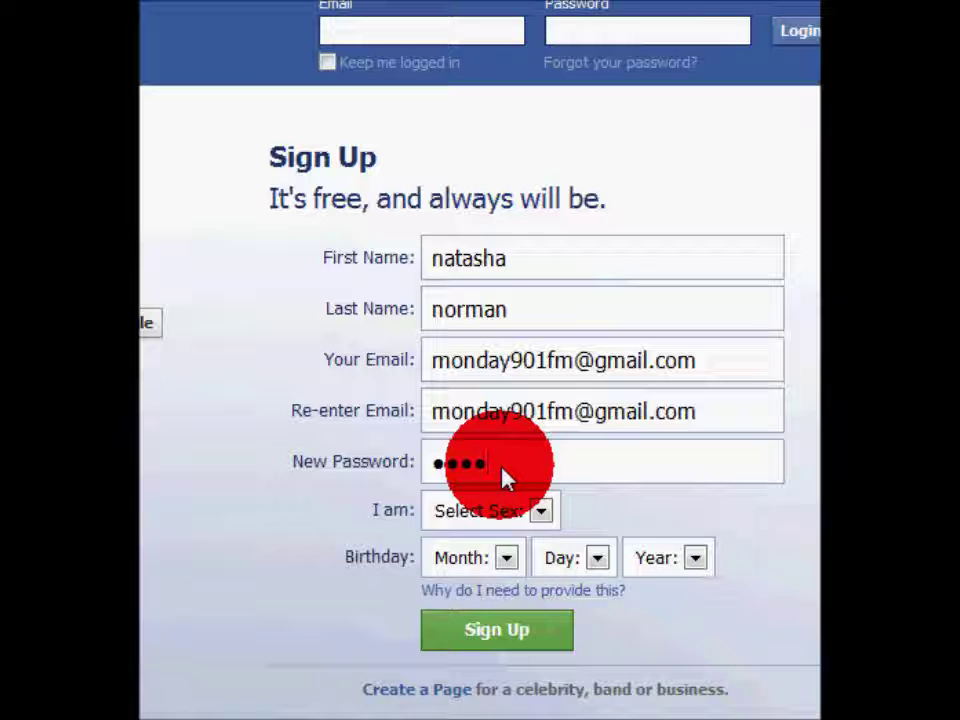
type("***")
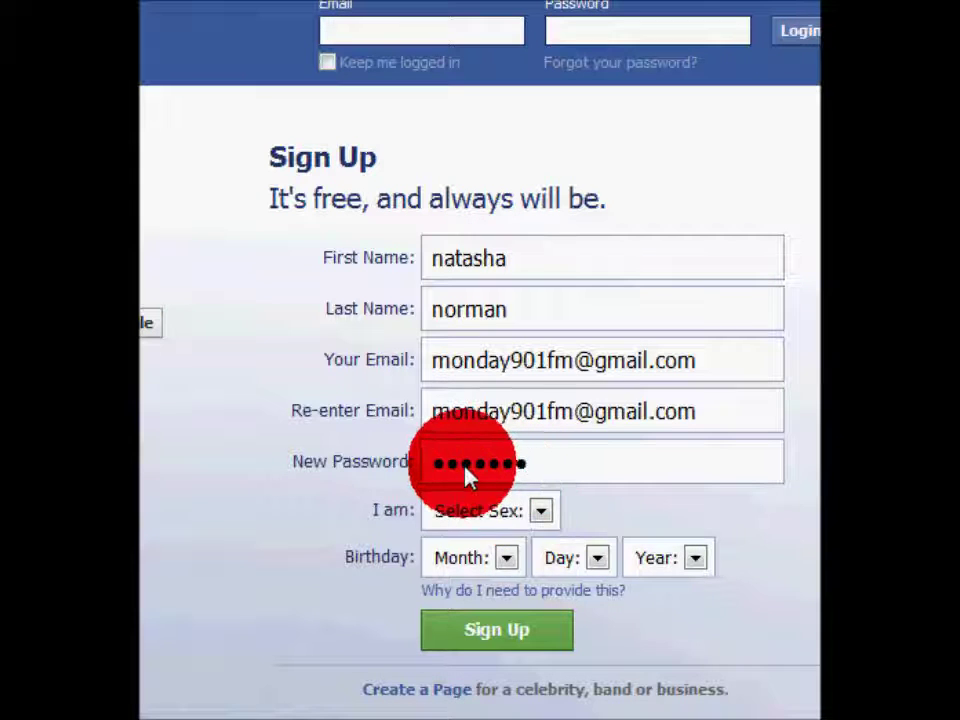
left_click(517, 521)
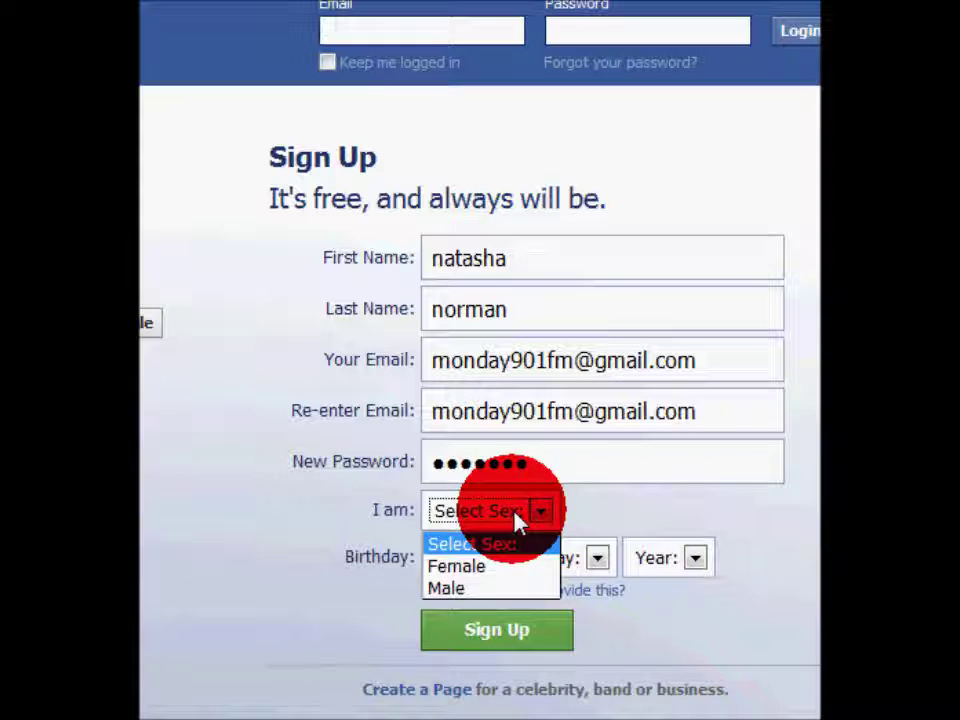
left_click(471, 568)
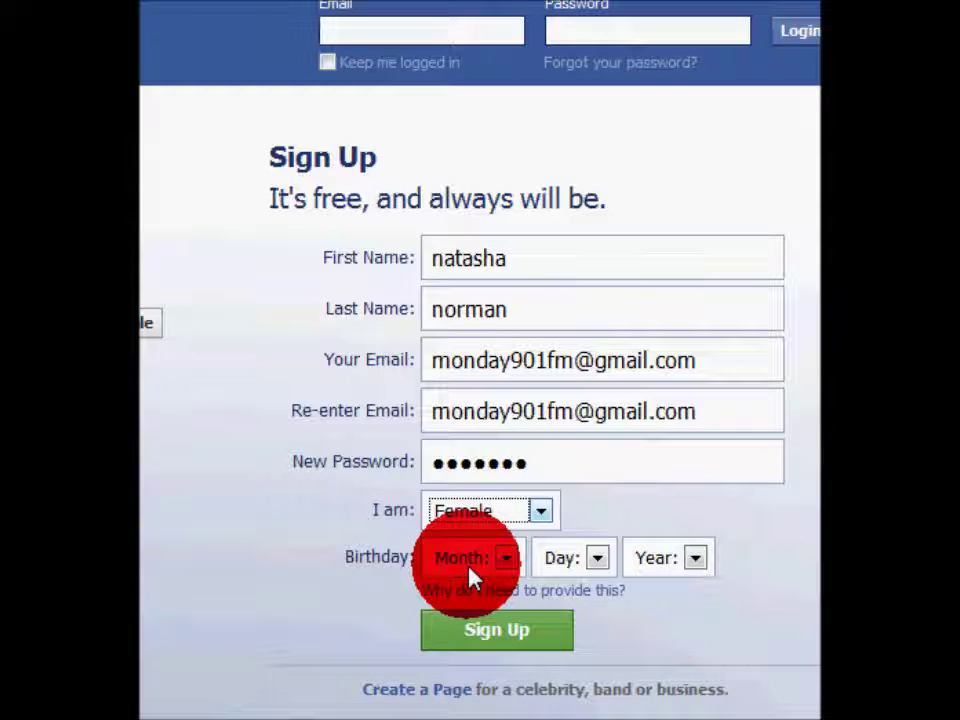
Set the birthday to Jul 19 1990 and submit the sign-up form
left_click(474, 570)
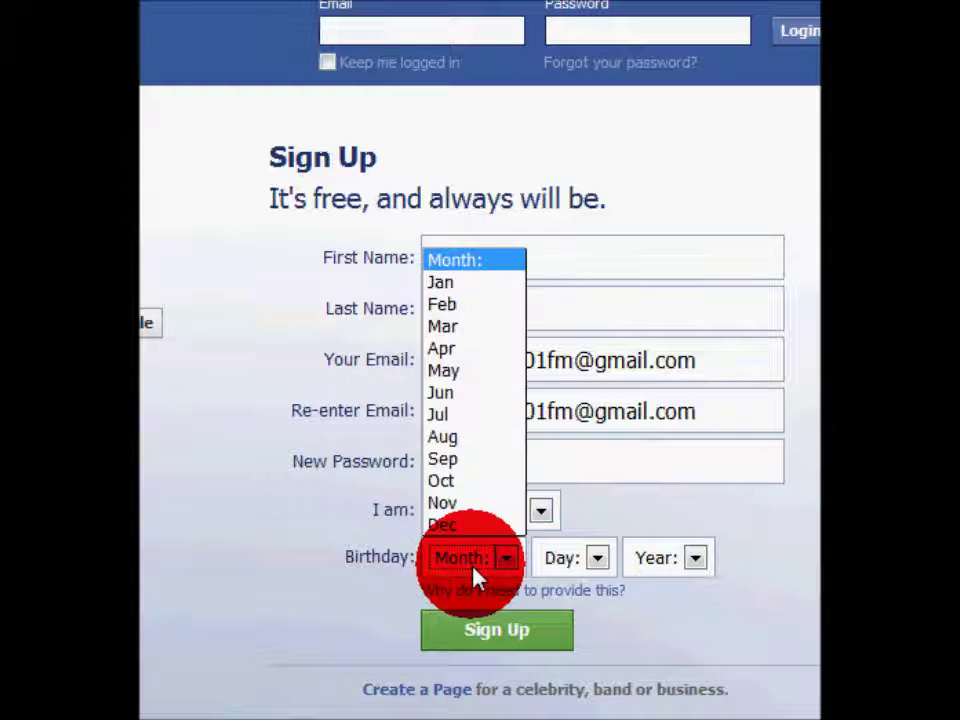
left_click(478, 415)
left_click(583, 563)
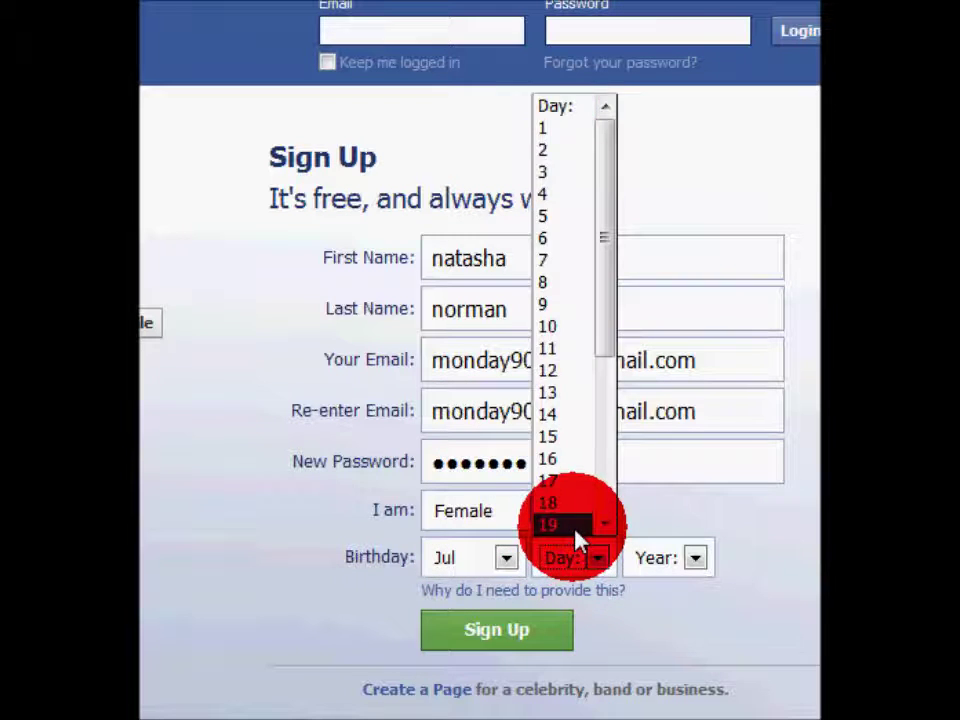
left_click(579, 524)
left_click(652, 568)
scroll(700, 530, "down", 2)
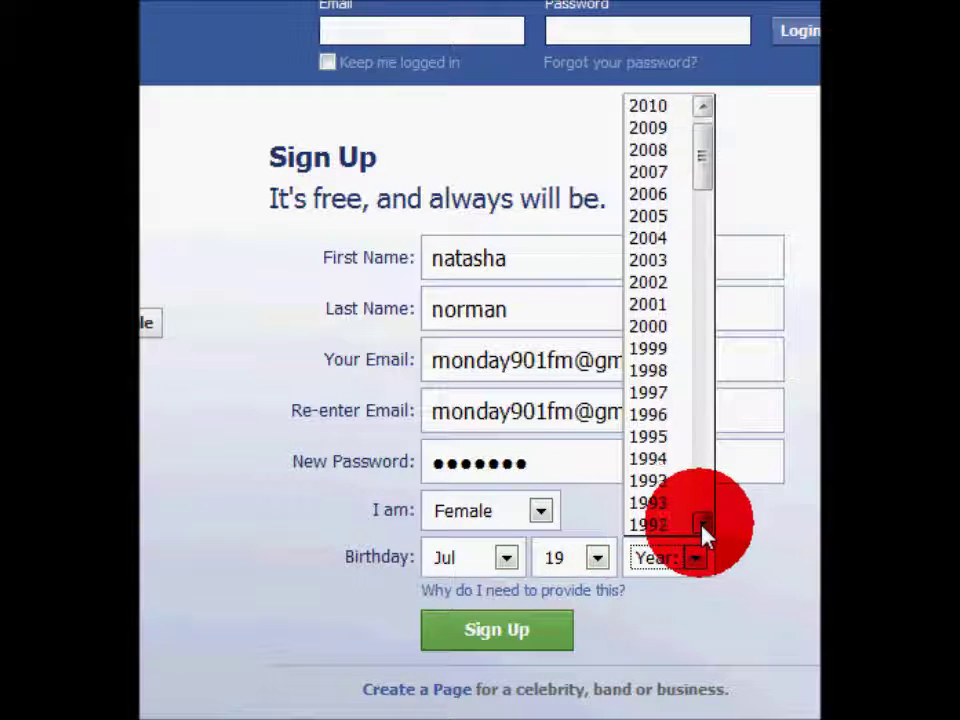
left_click(659, 525)
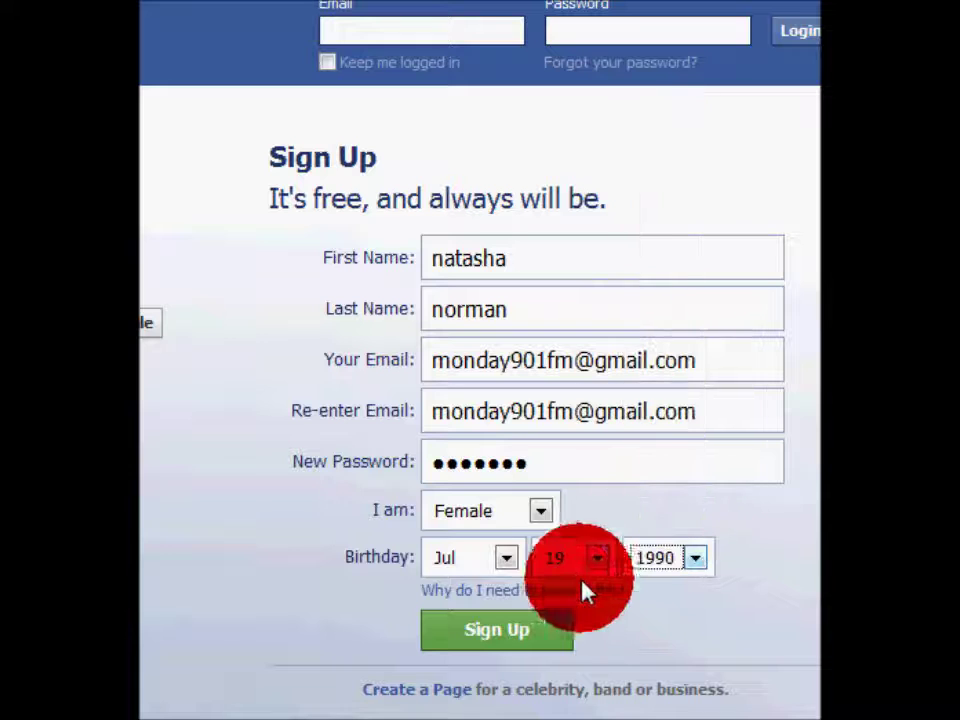
left_click(497, 634)
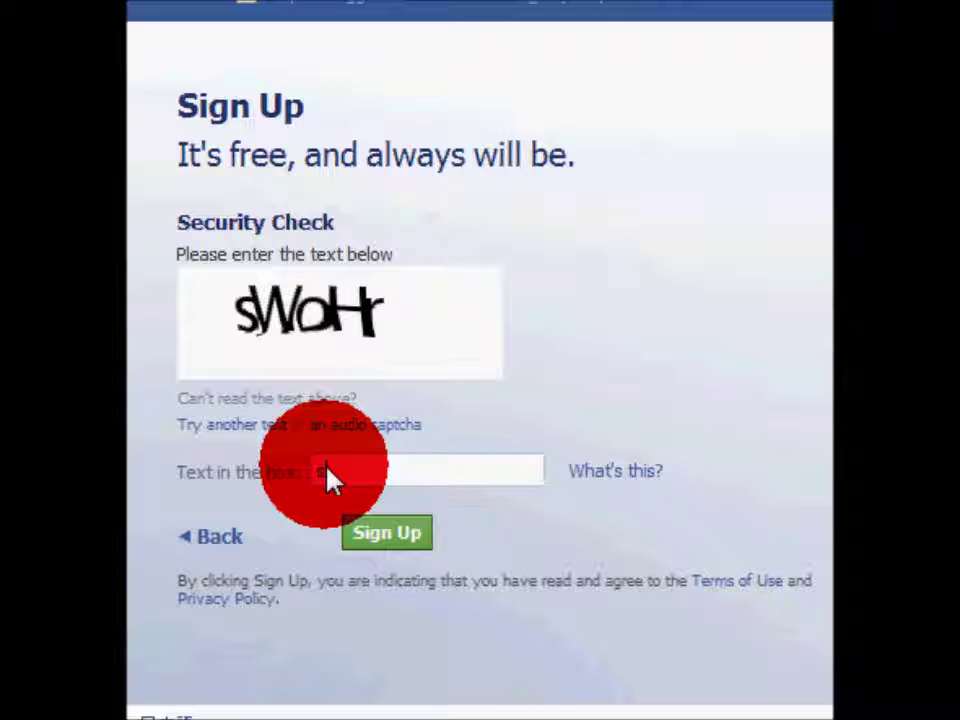
Enter the captcha text and submit the security check
type("Hr")
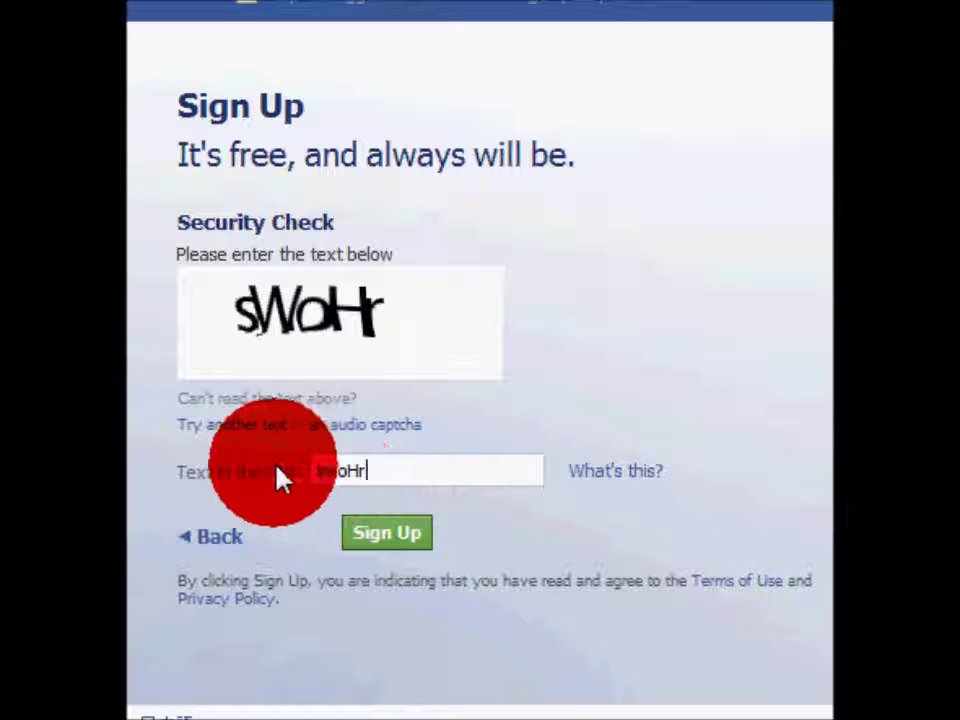
left_click(430, 553)
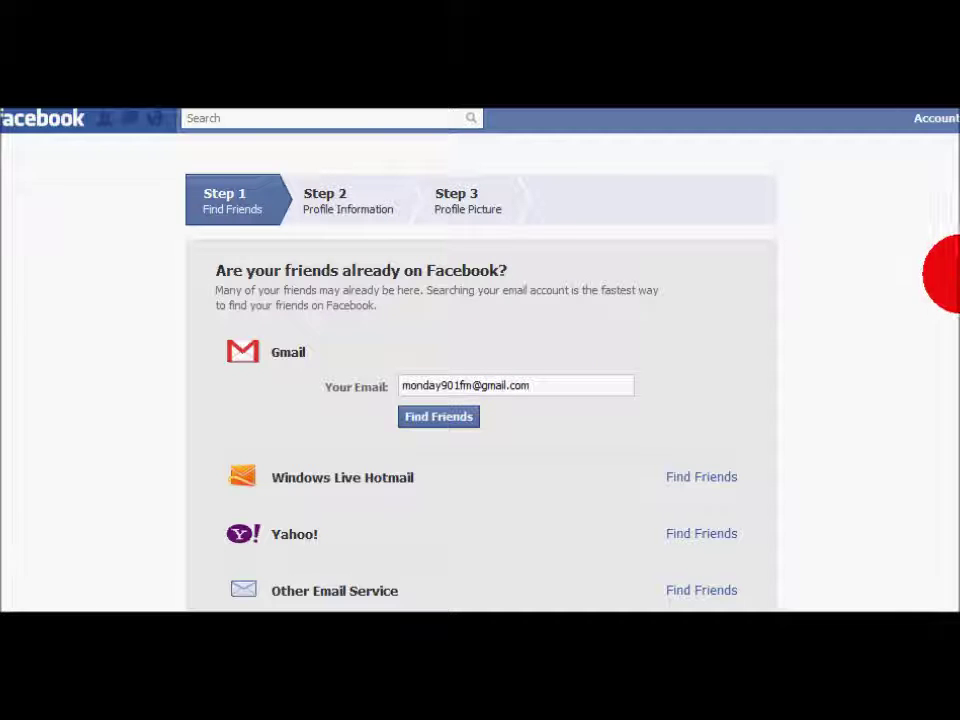
Skip Find Friends to reach the Step 2 Profile Information form
left_click_drag(955, 306, 955, 465)
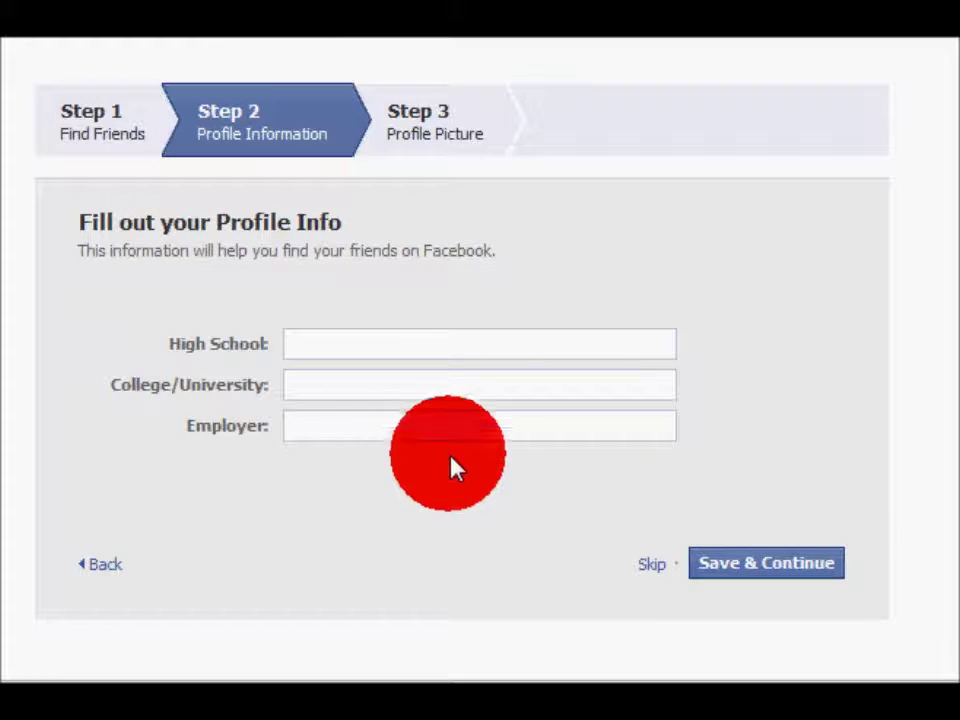
Fill in Girls High School, Indiana University of Pennsylvania and employer Taco Bell
left_click(462, 350)
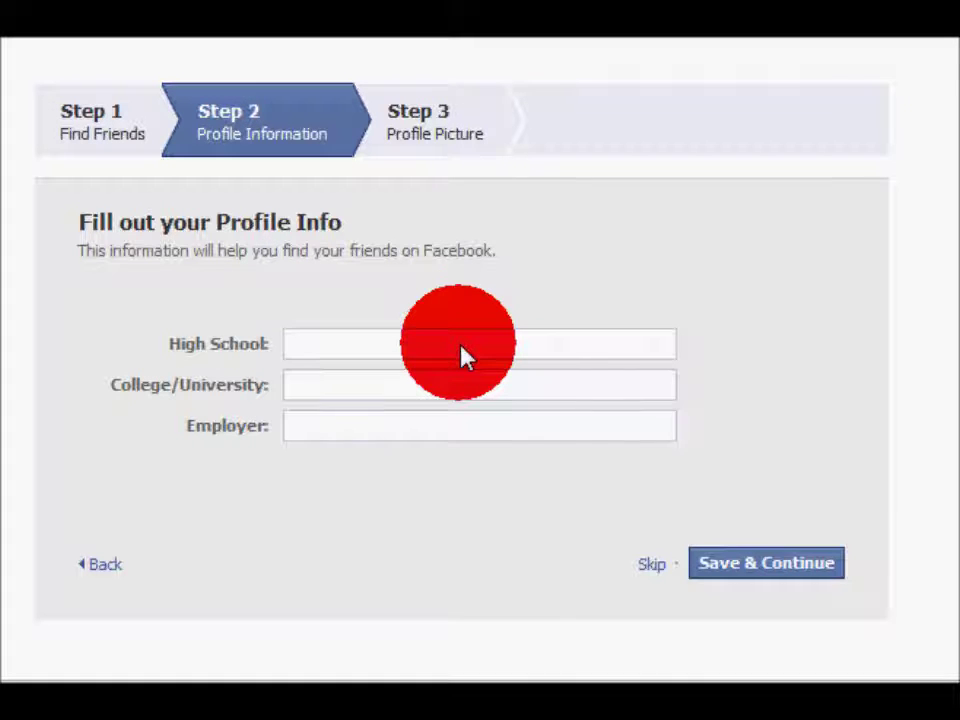
type("girl")
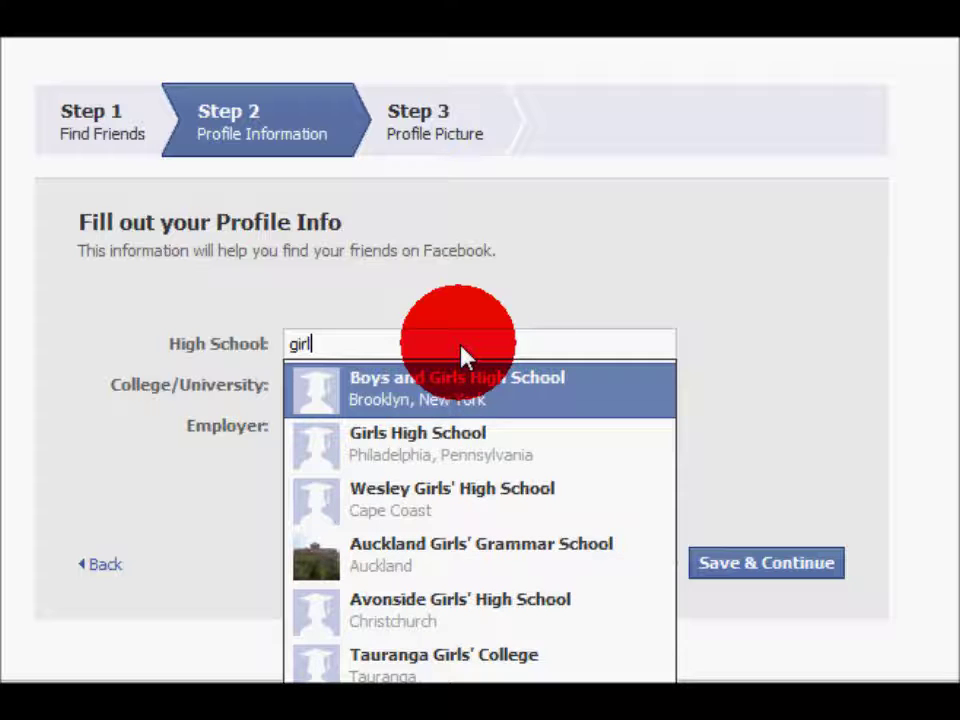
left_click(392, 446)
left_click(380, 390)
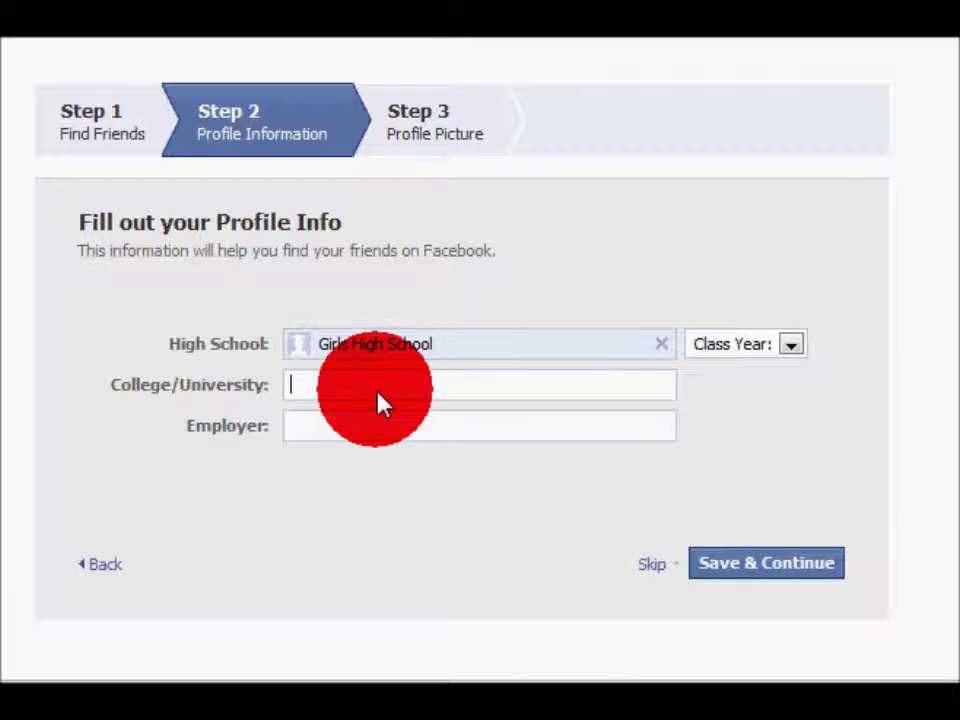
type("indi")
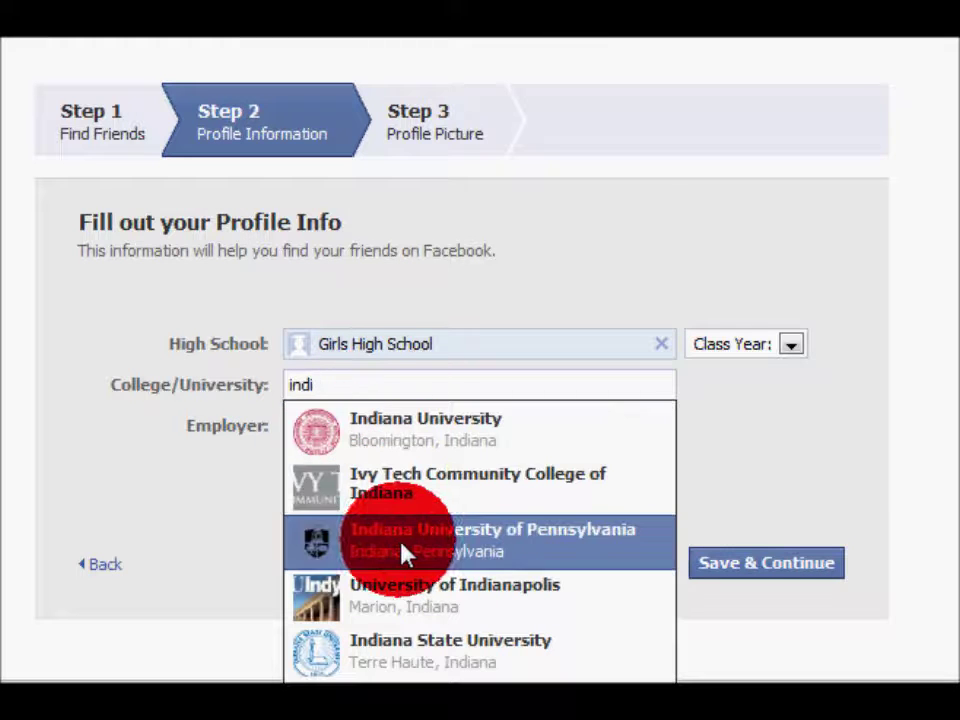
left_click(399, 545)
left_click(375, 426)
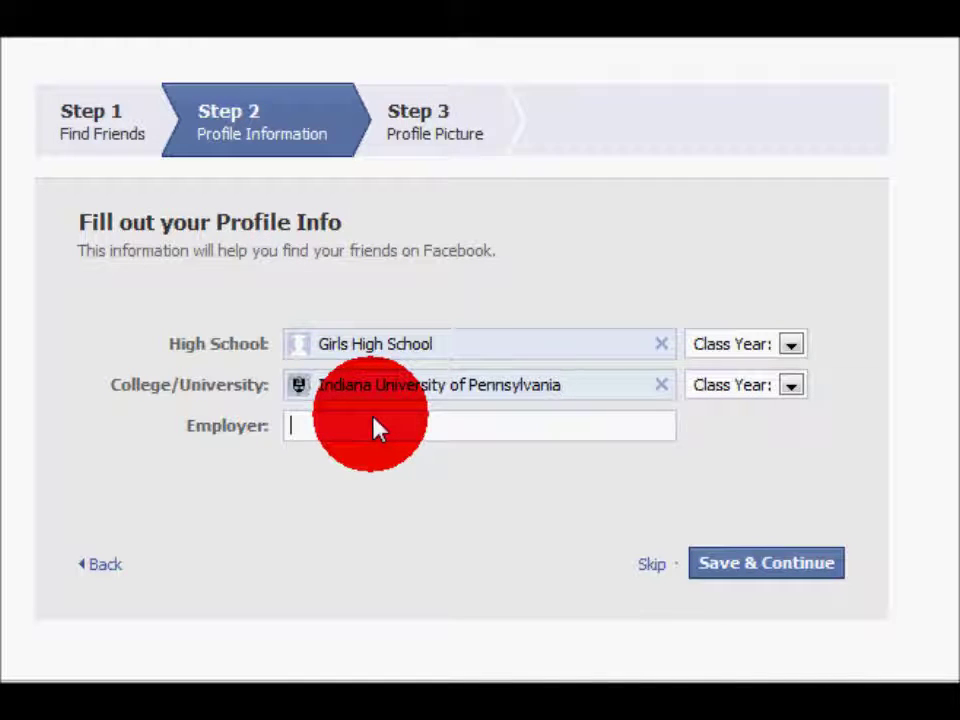
type("t")
type("o")
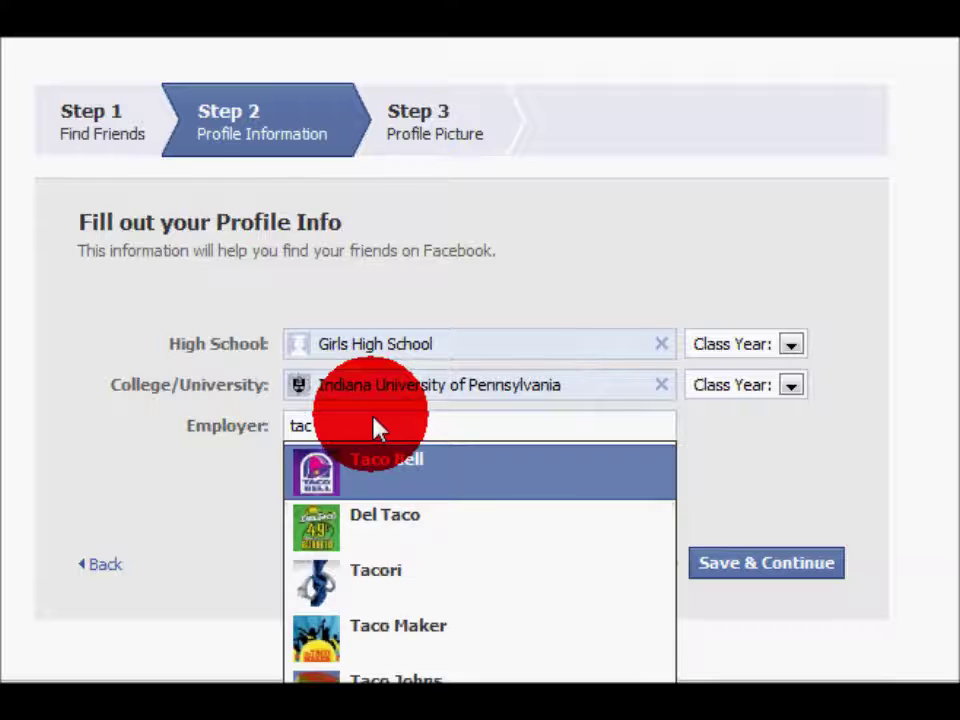
left_click(336, 482)
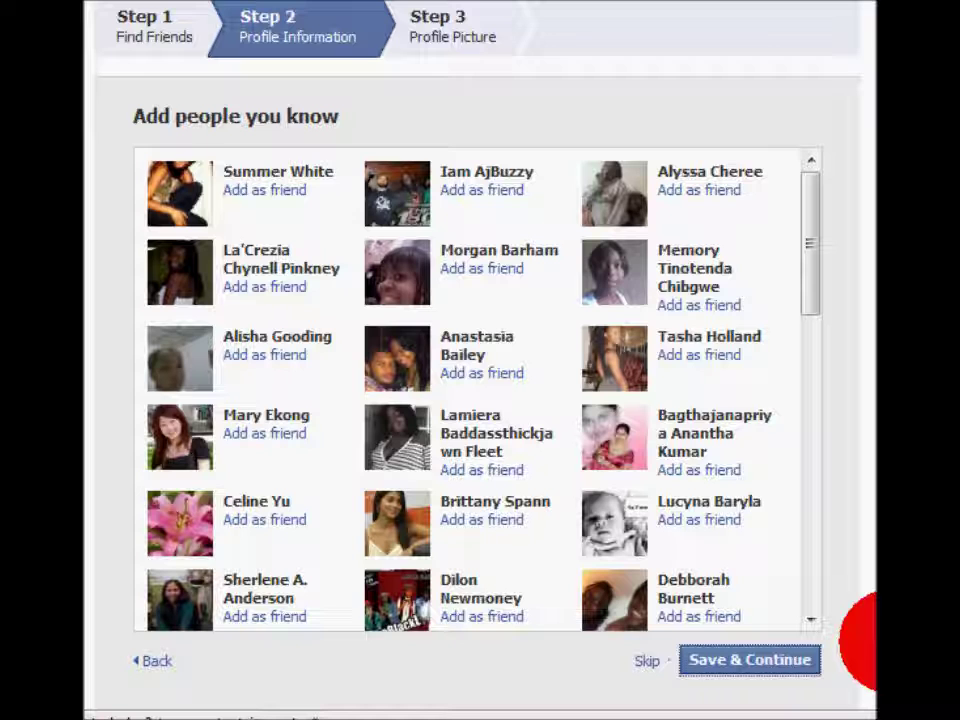
Save the profile info and continue to the Step 3 Profile Picture page
left_click(769, 663)
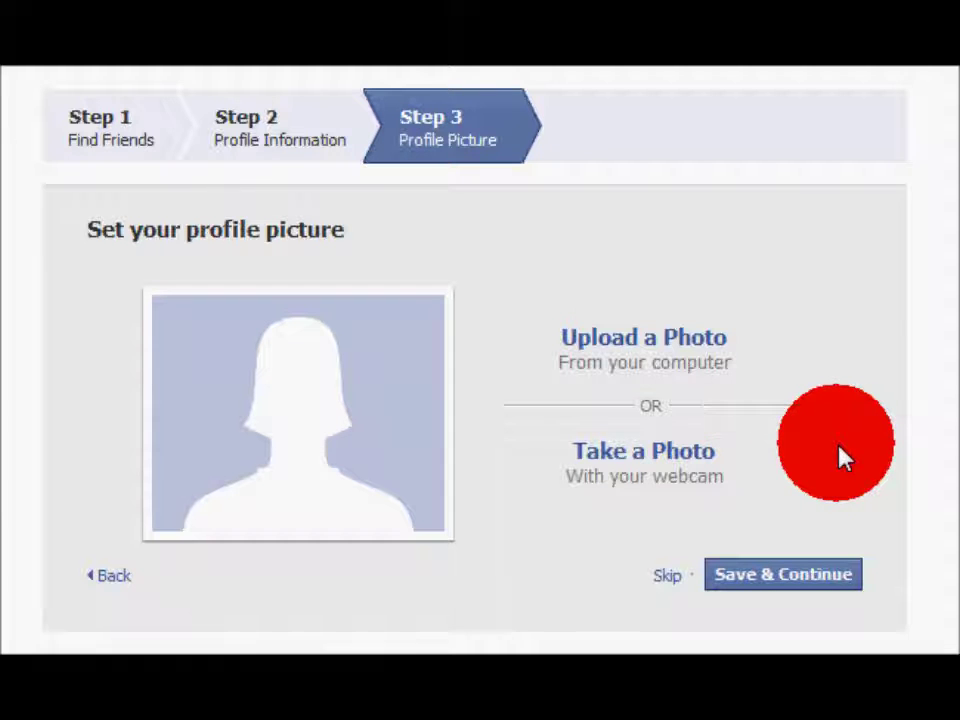
Upload a photo from the Pictures folder as the profile picture
left_click(632, 340)
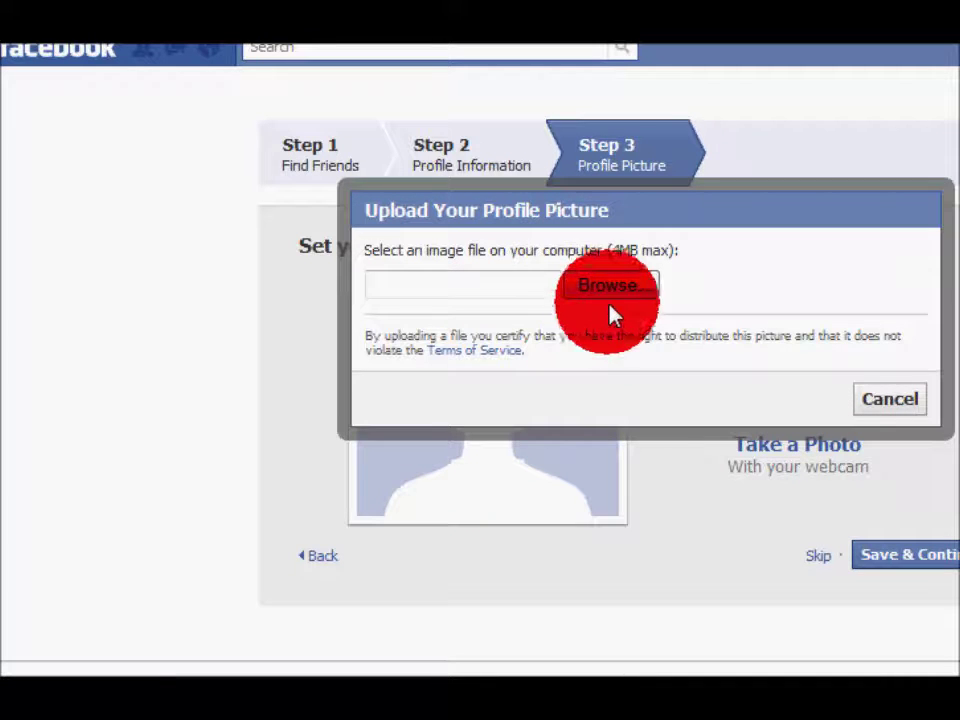
left_click(614, 298)
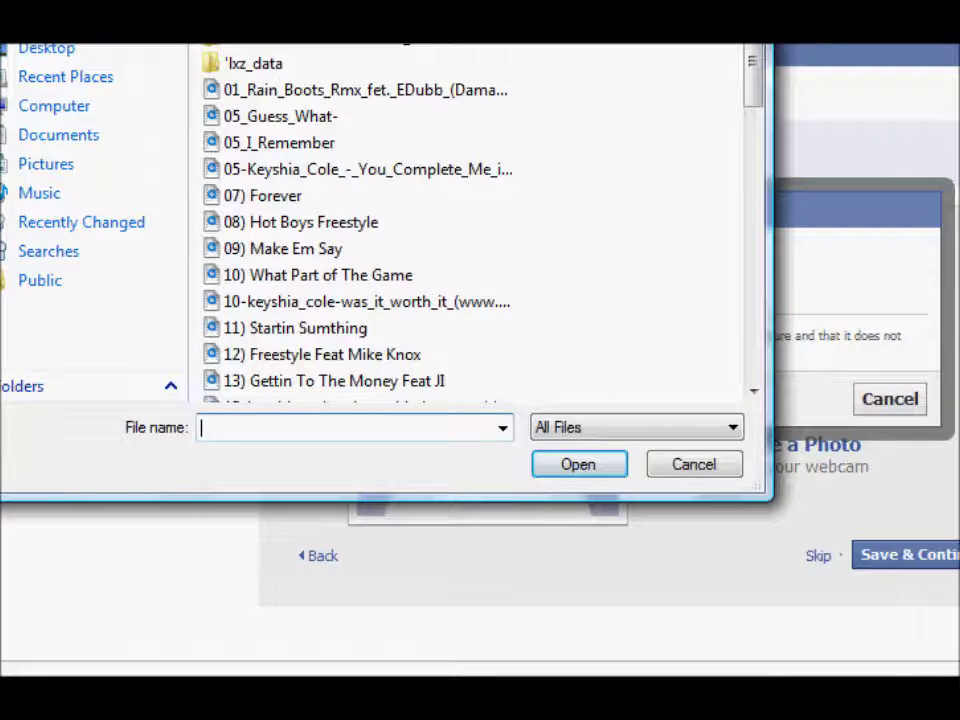
left_click_drag(417, 0, 470, 55)
left_click(62, 340)
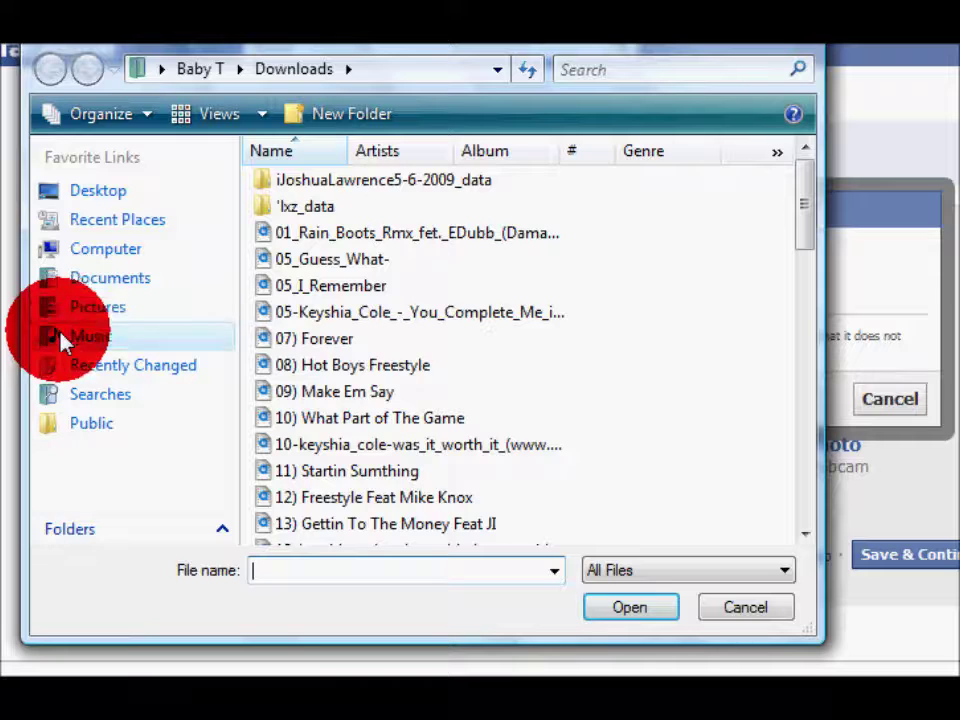
left_click(100, 310)
left_click_drag(808, 198, 793, 236)
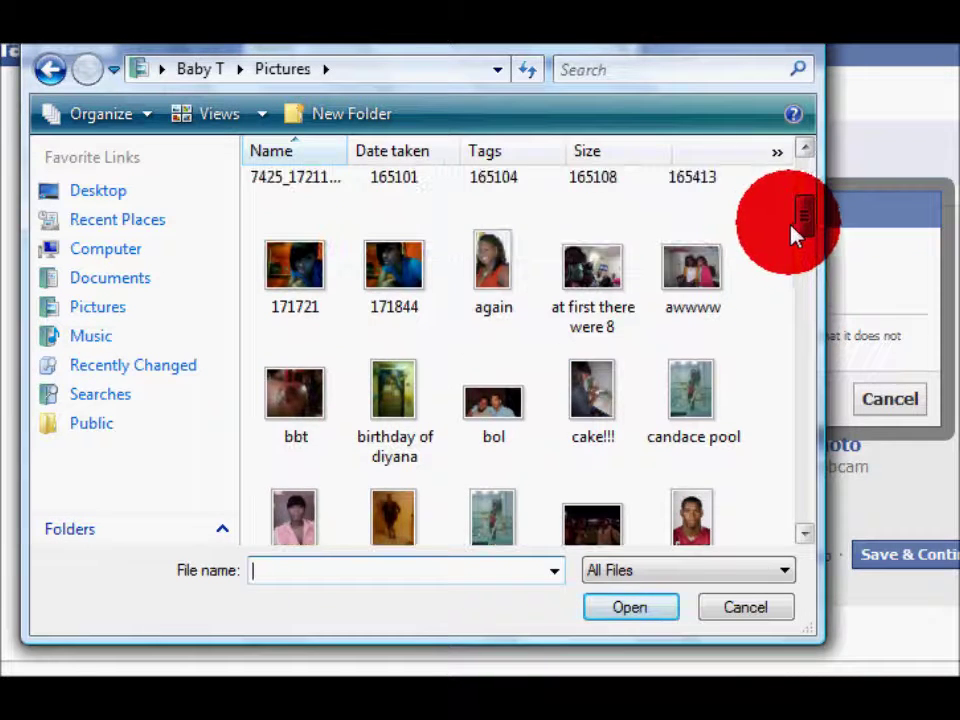
double_click(503, 295)
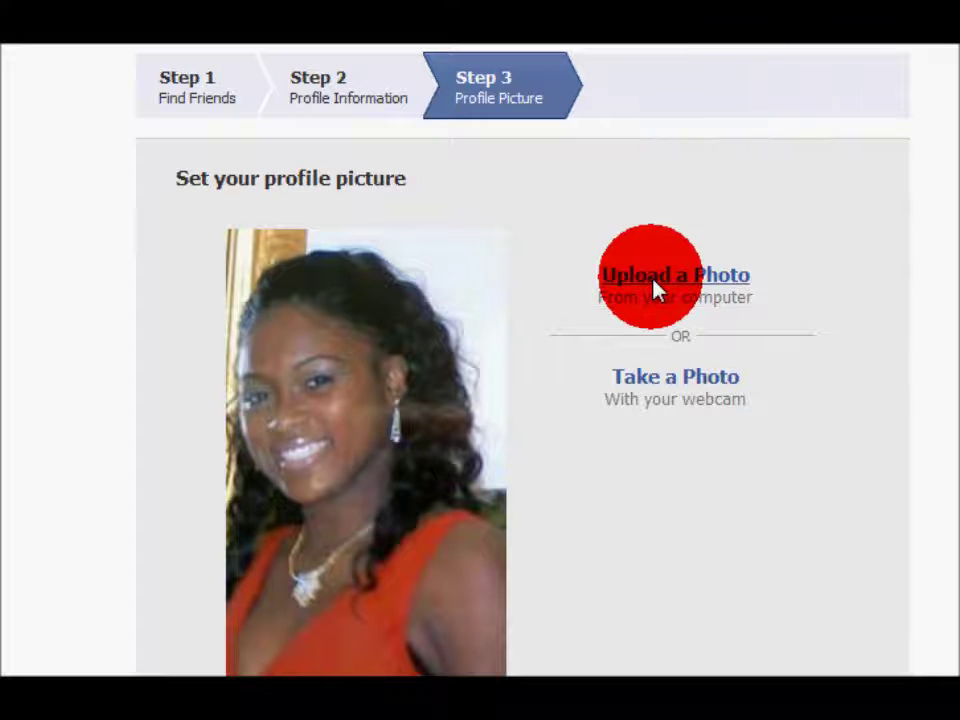
Save the profile picture and finish the sign-up wizard
scroll(625, 385, "down", 3)
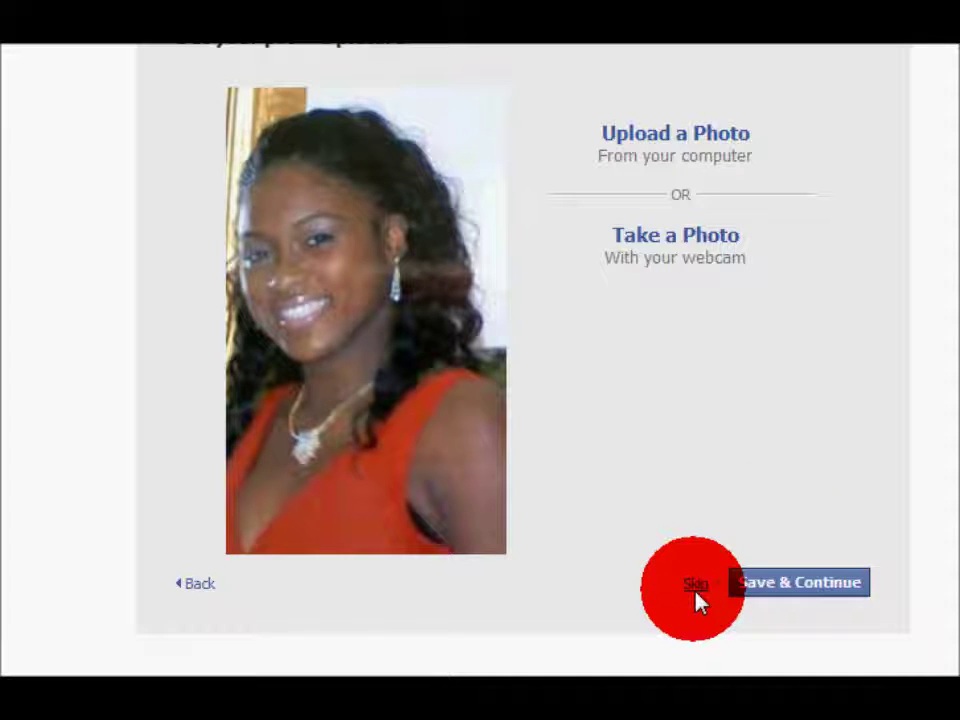
left_click(780, 594)
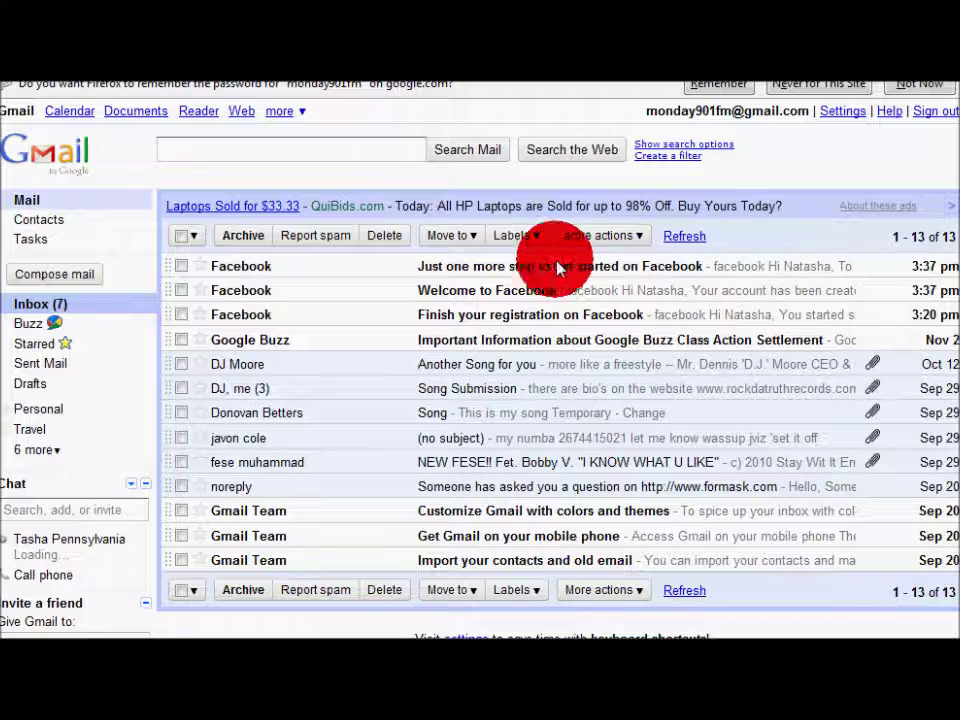
Open the 'Just one more step' email and follow its confirmation link
left_click(439, 267)
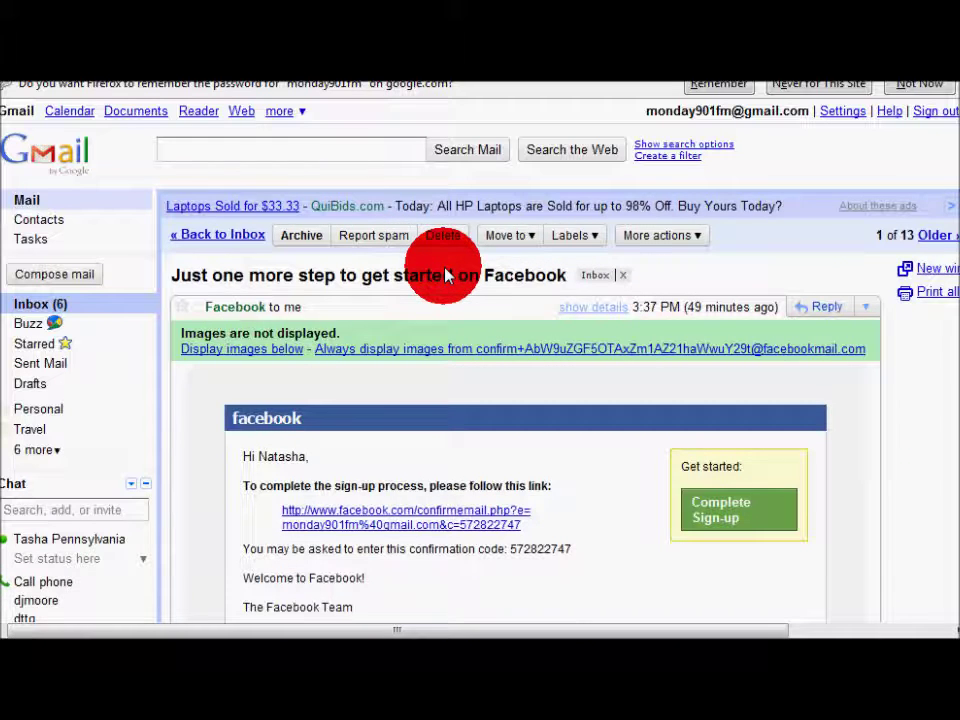
scroll(947, 279, "down", 3)
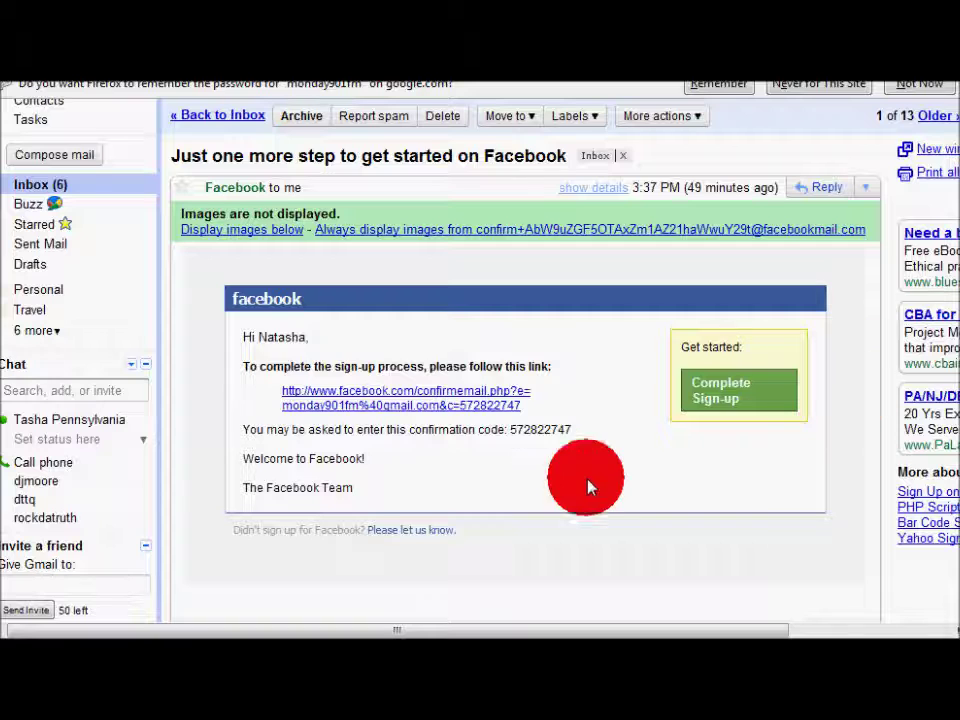
left_click(490, 406)
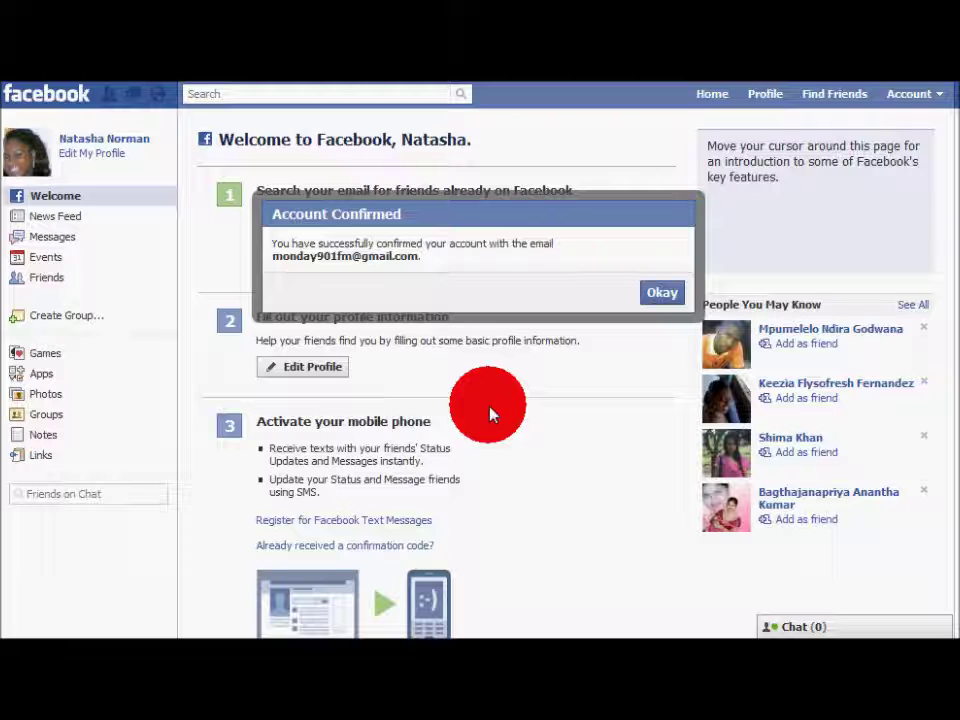
Dismiss the Account Confirmed notice to reveal the Welcome page
key("Return")
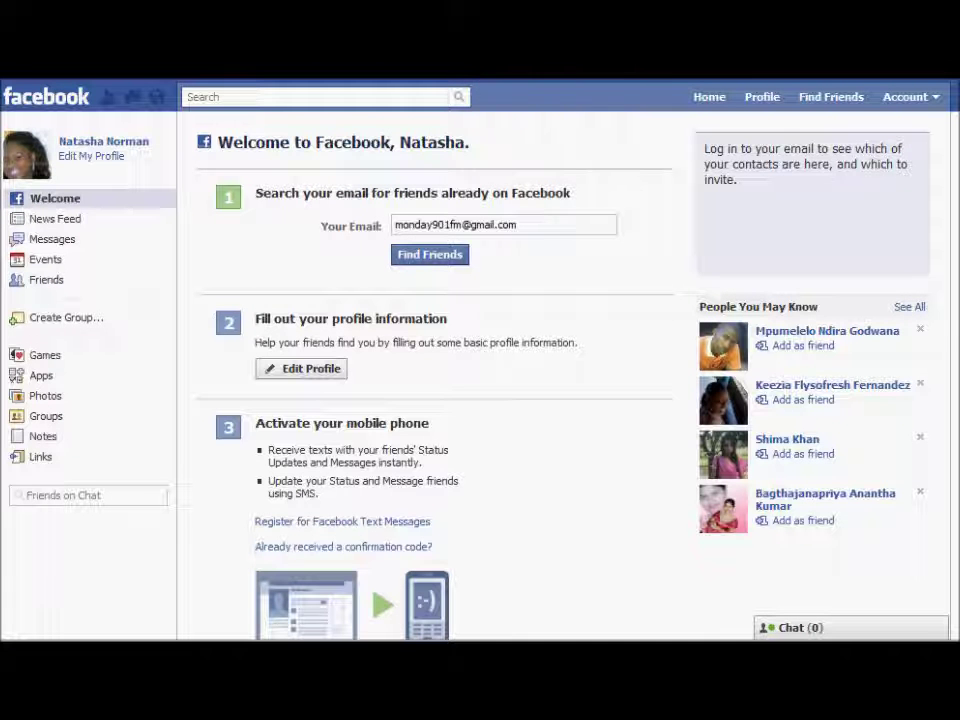
mouse_move(697, 97)
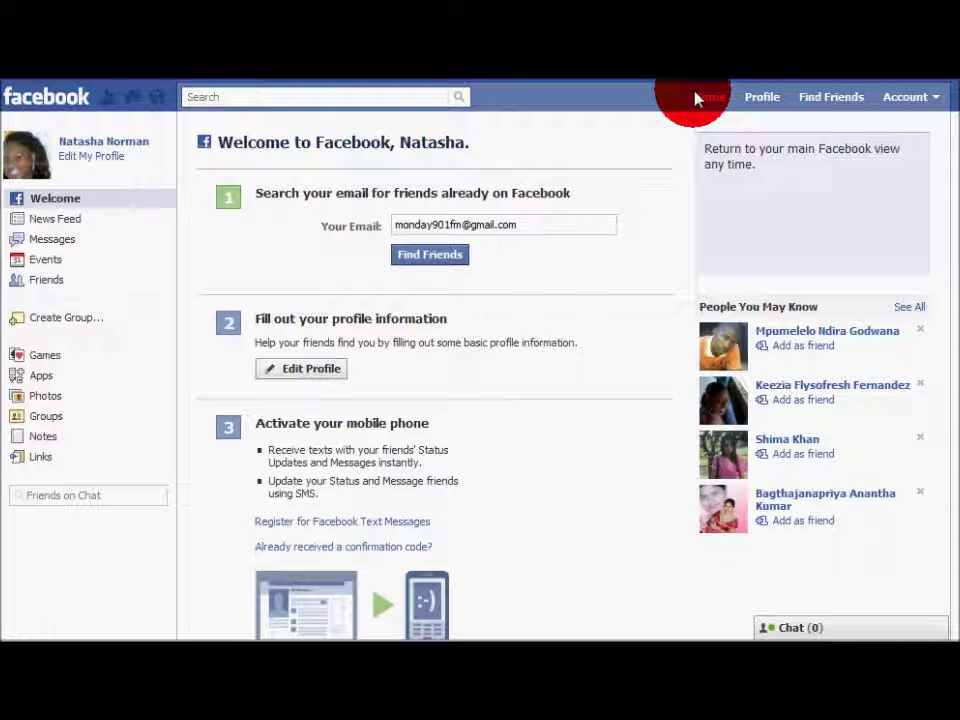
From the News Feed, share a status update reading "hi im on facebook"
left_click(697, 97)
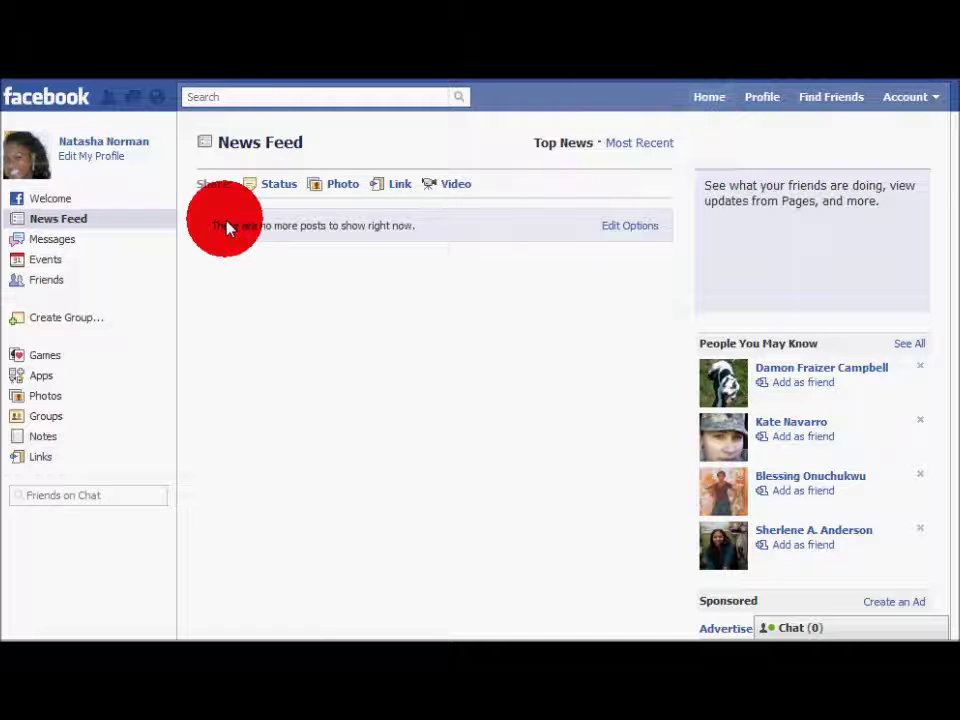
left_click(279, 188)
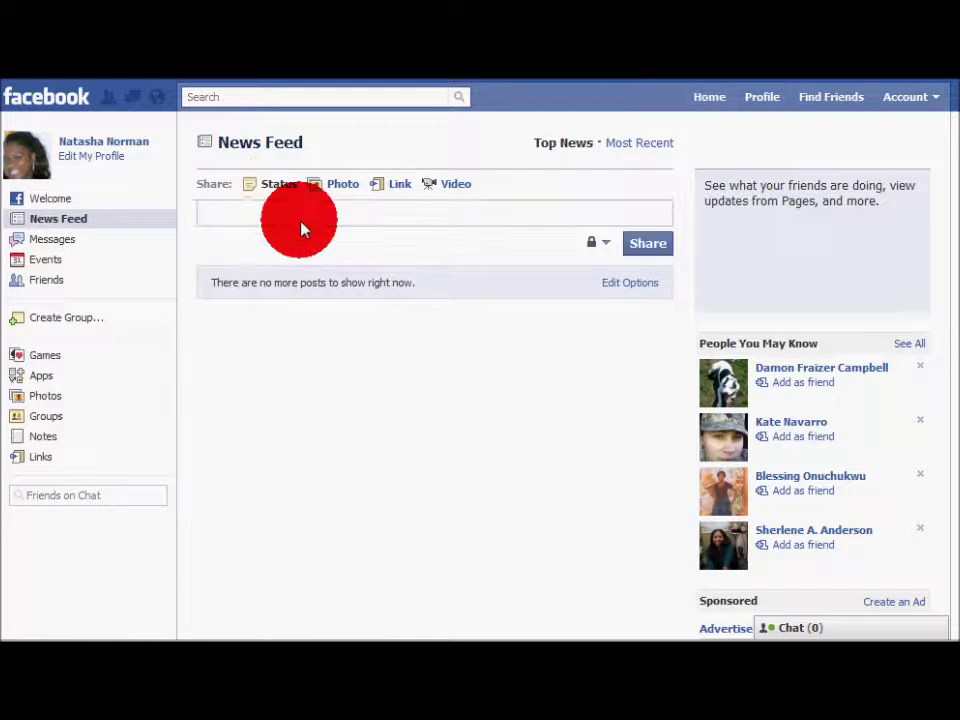
type("hi im on facebook")
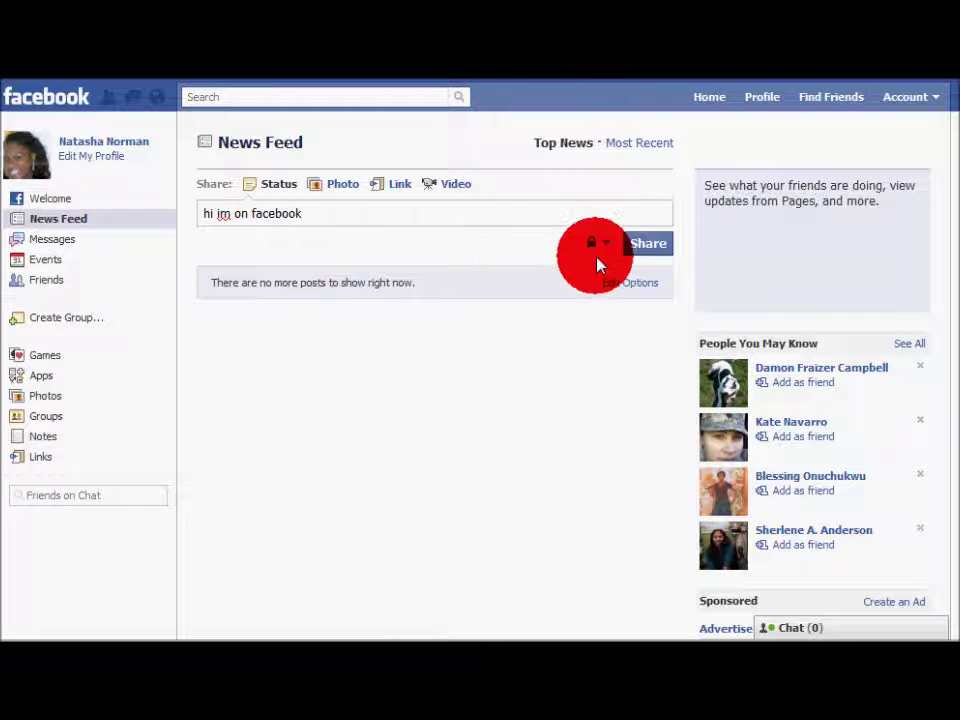
left_click(630, 254)
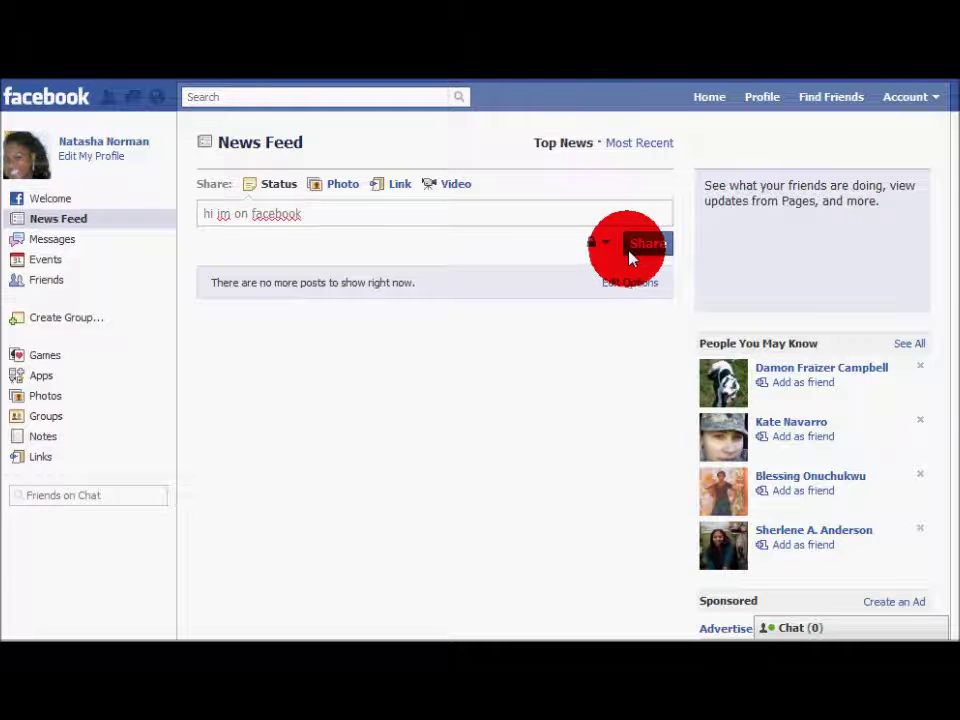